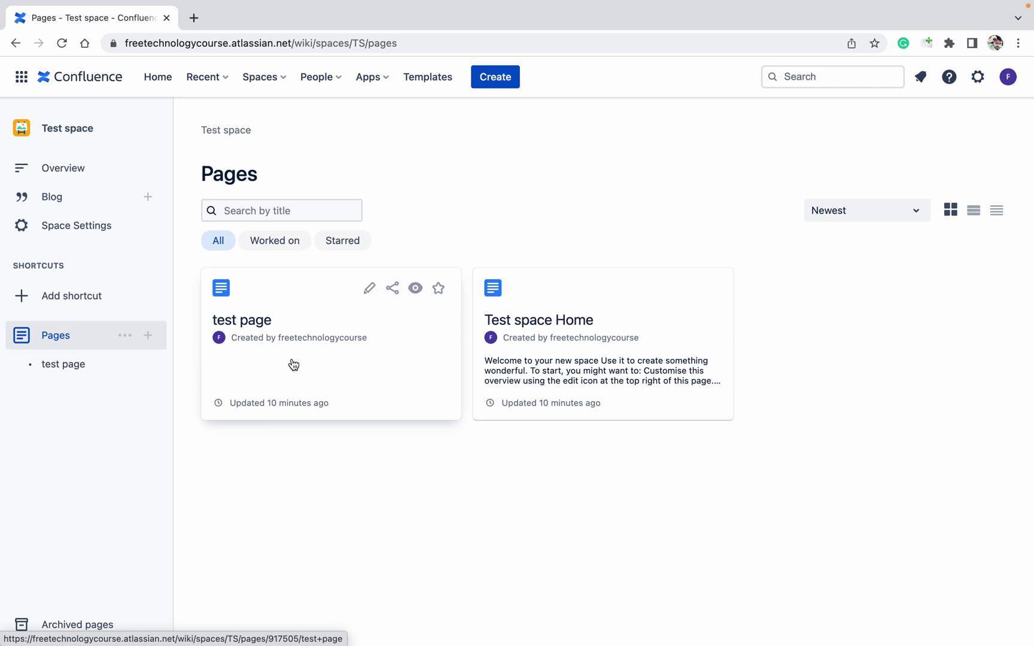
Open the test page and bring up its Restrictions dialog from the More actions menu.
left_click(312, 355)
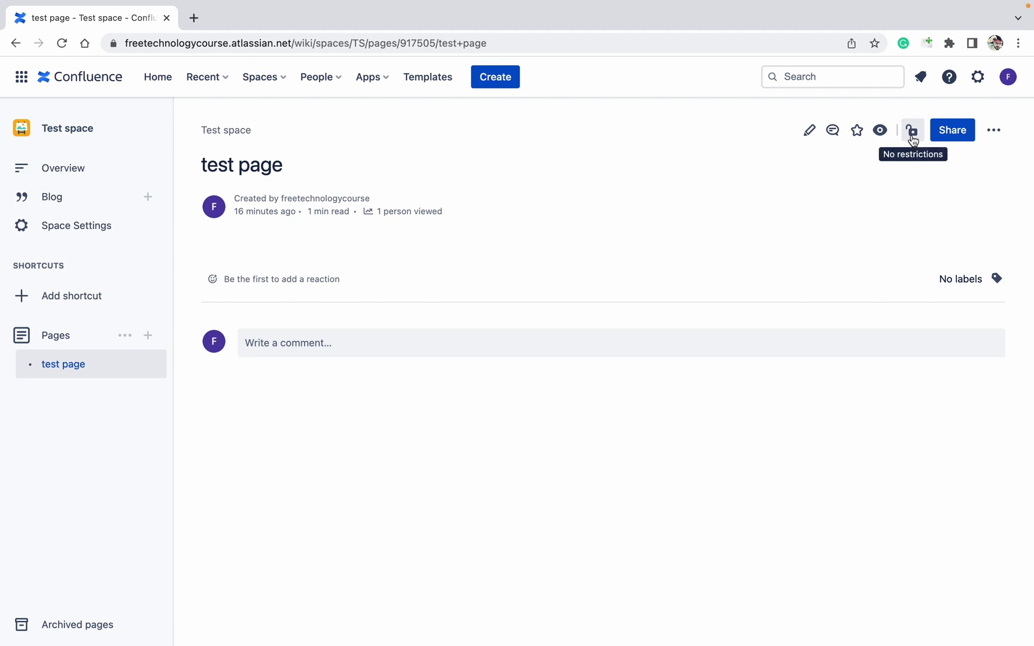
left_click(994, 132)
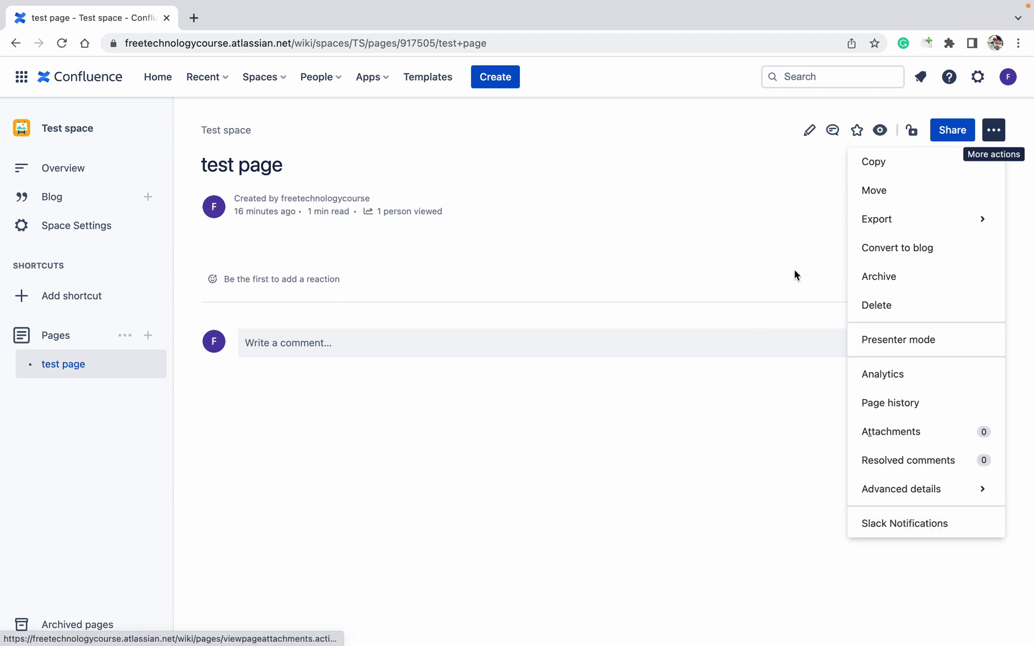
left_click(792, 176)
Set the test page restriction to 'Only specific people can view or edit'.
left_click(910, 131)
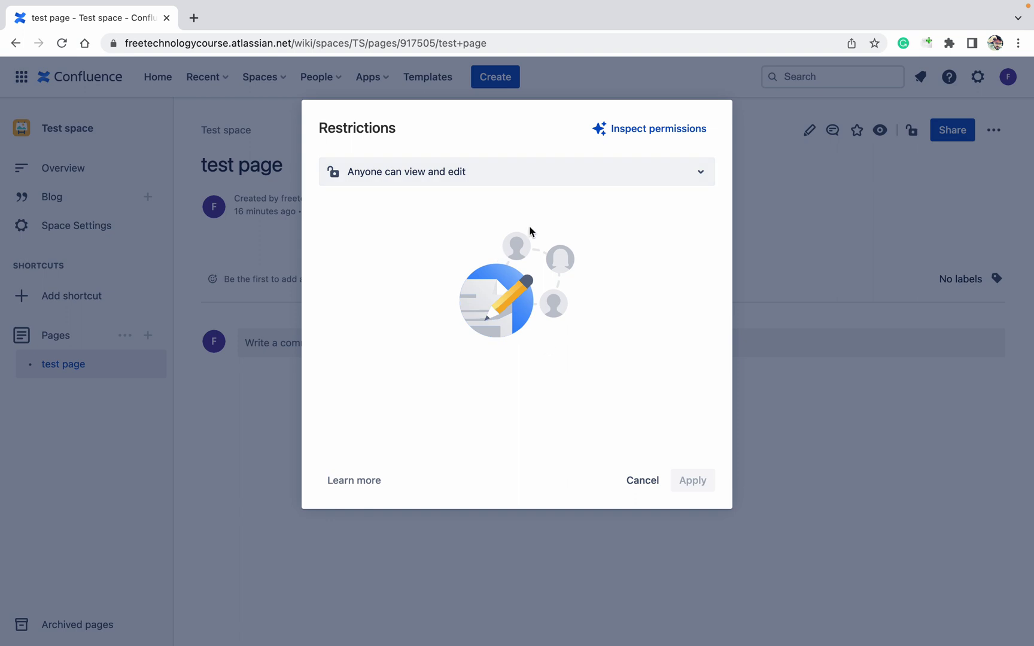
left_click(435, 176)
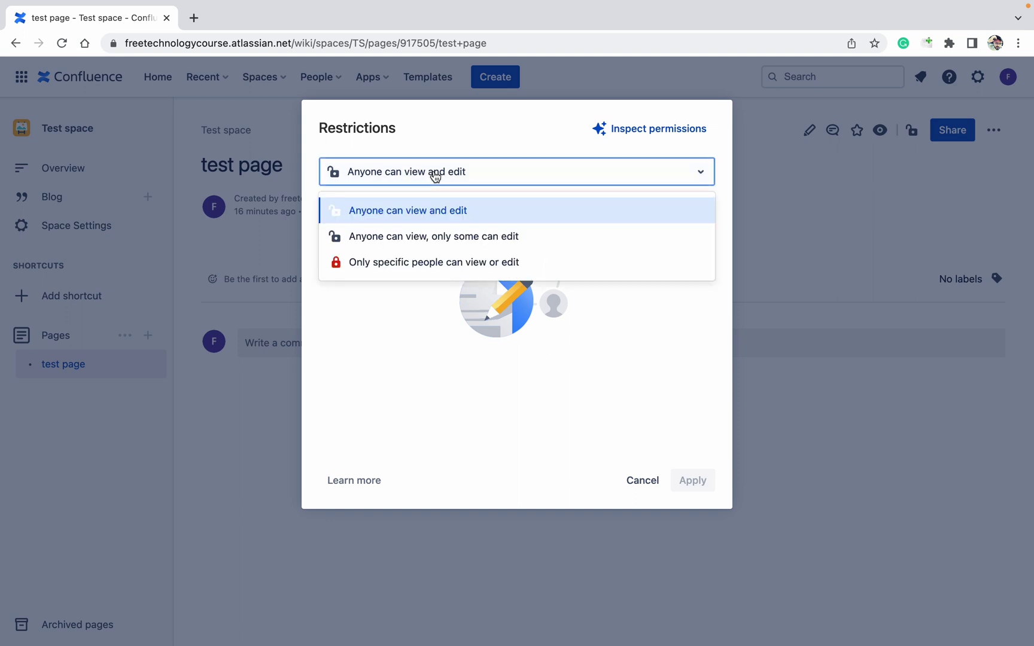
left_click(424, 263)
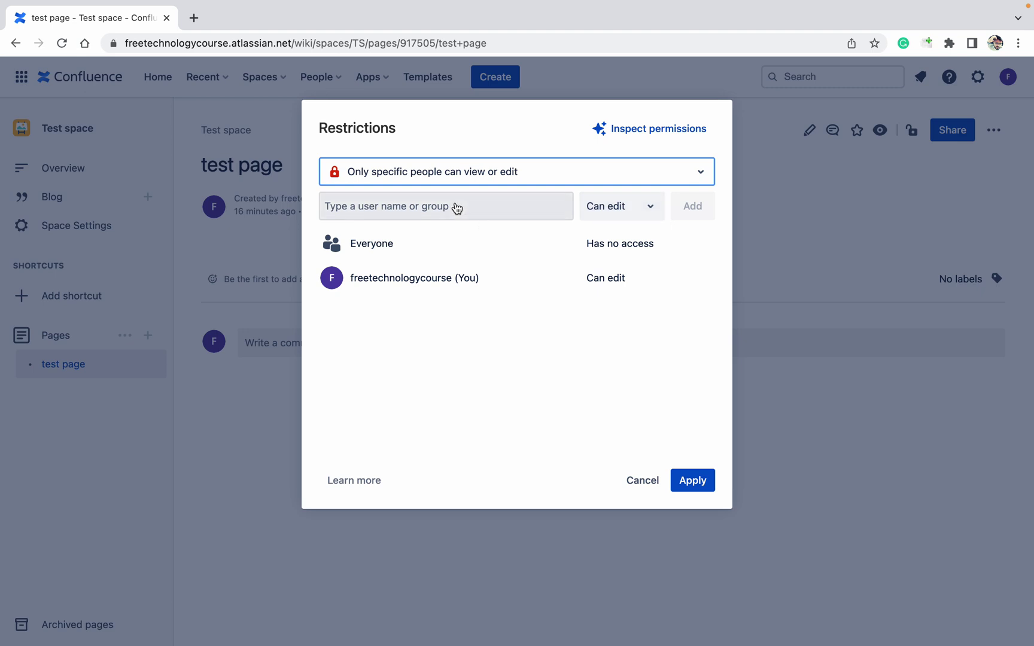
Add Confluence Analytics (System) to the test page's restriction list with edit access.
left_click(612, 213)
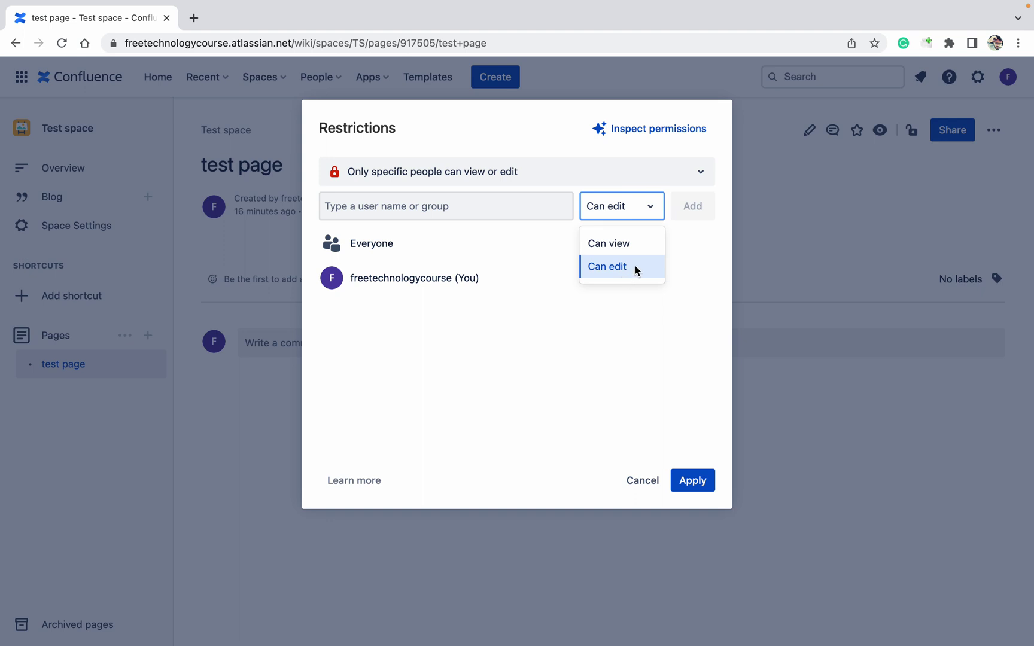
left_click(470, 206)
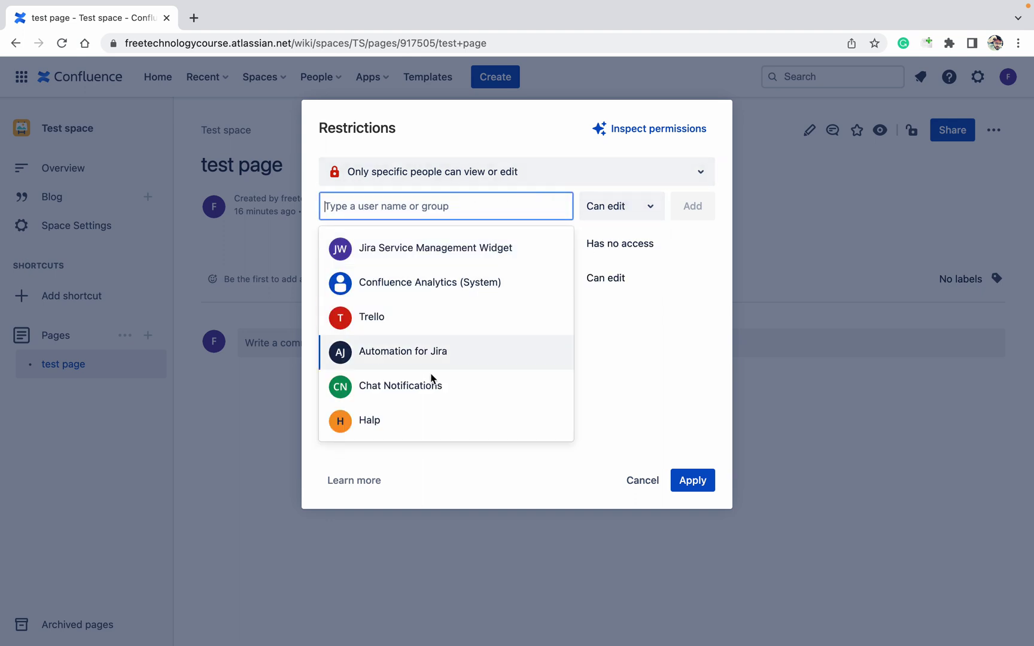
left_click(469, 289)
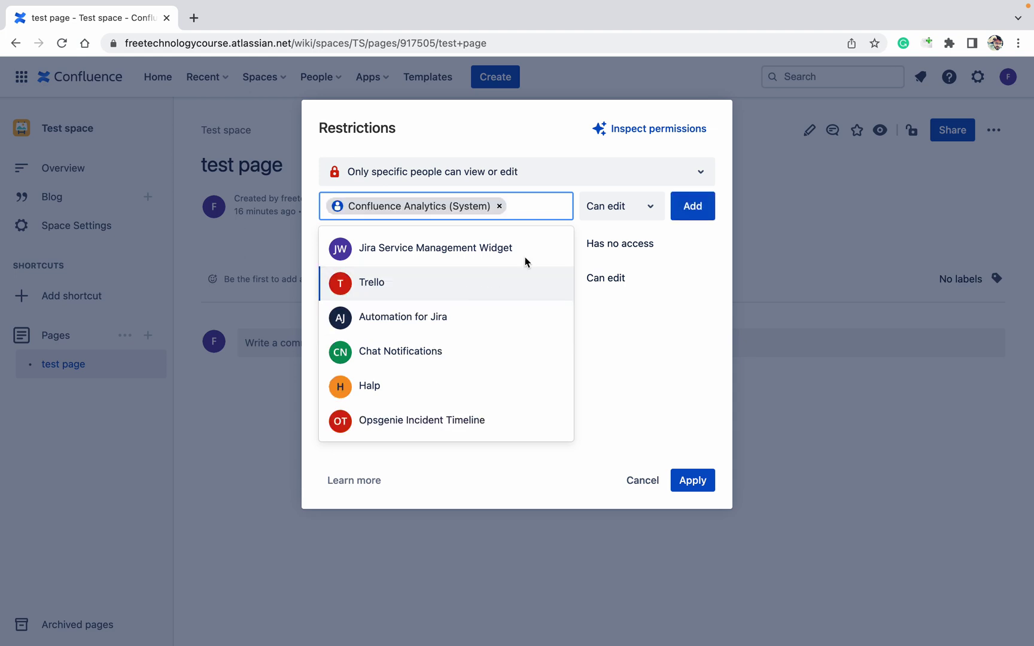
left_click(685, 214)
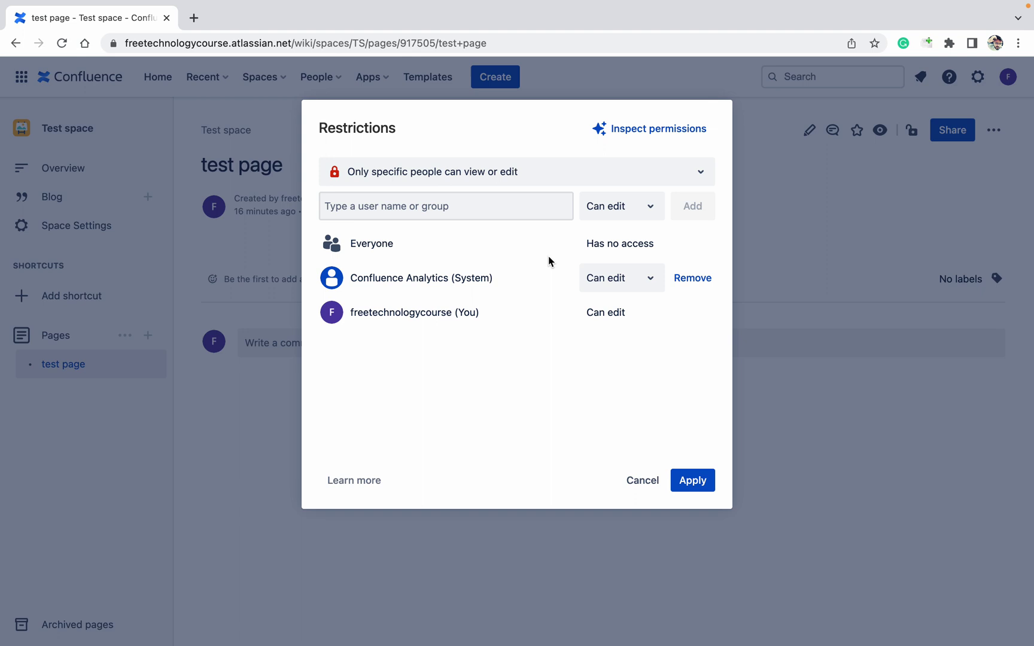
Re-add Confluence Analytics (System) with 'Can view' permission instead of 'Can edit'.
left_click(516, 212)
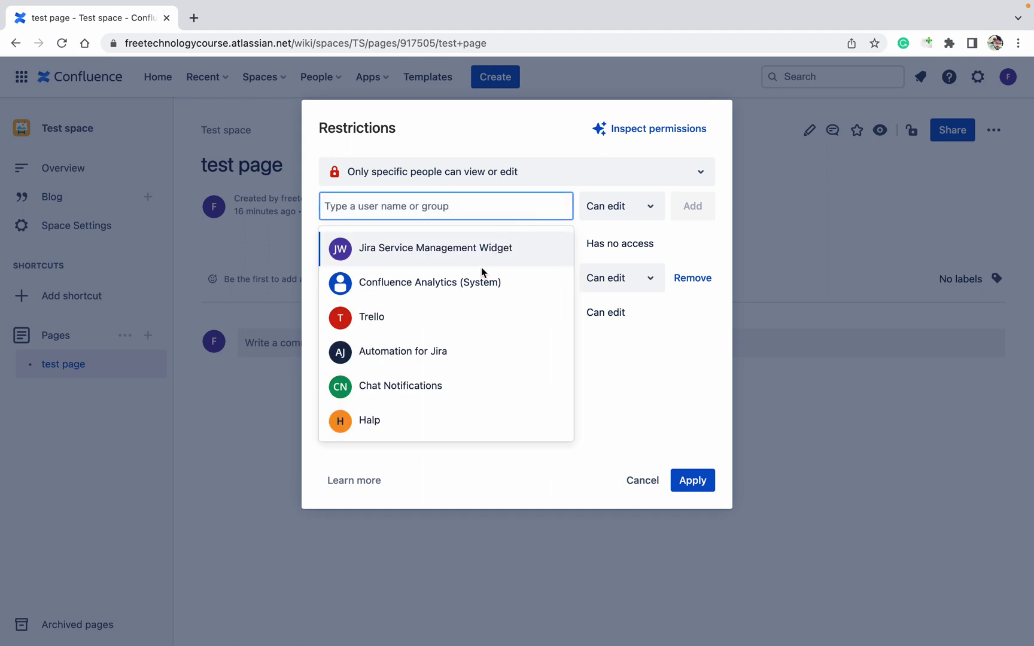
left_click(464, 282)
left_click(623, 209)
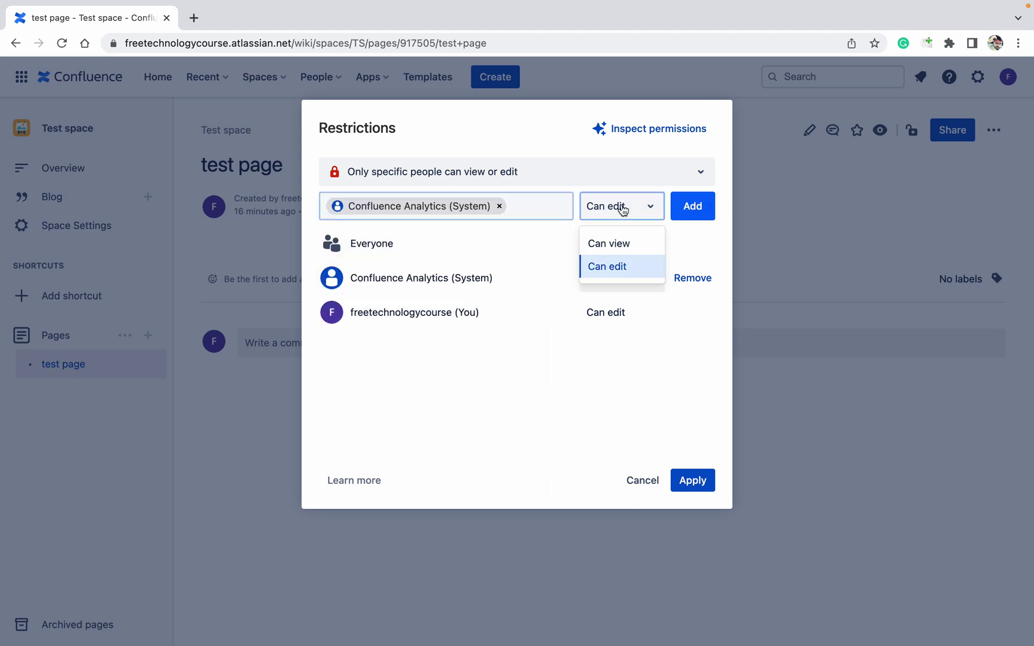
left_click(614, 244)
left_click(708, 203)
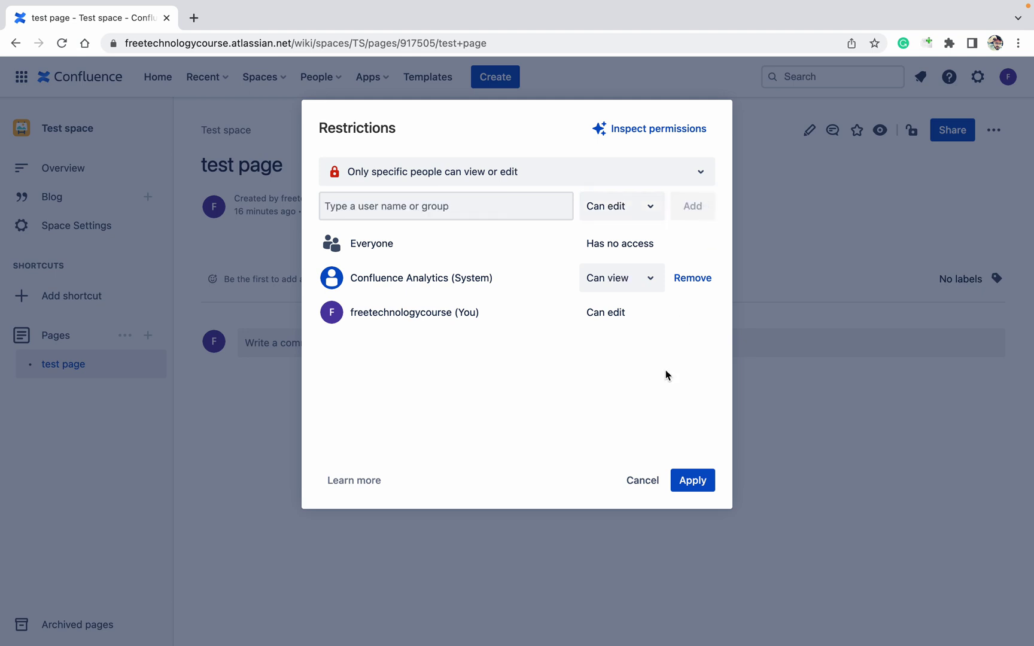
Apply the test page's restriction changes.
left_click(709, 481)
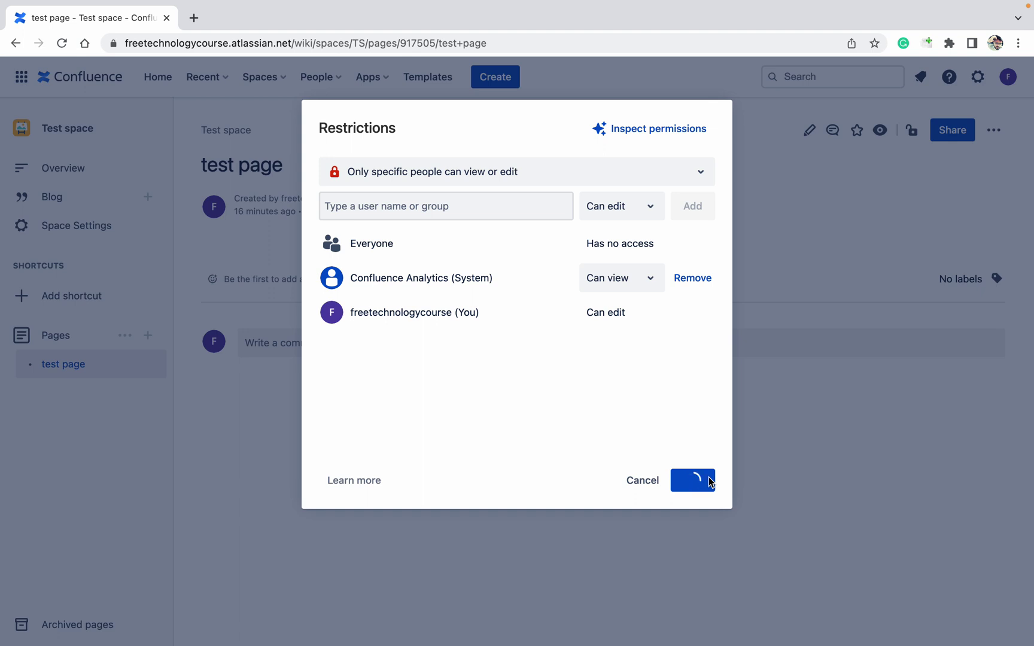